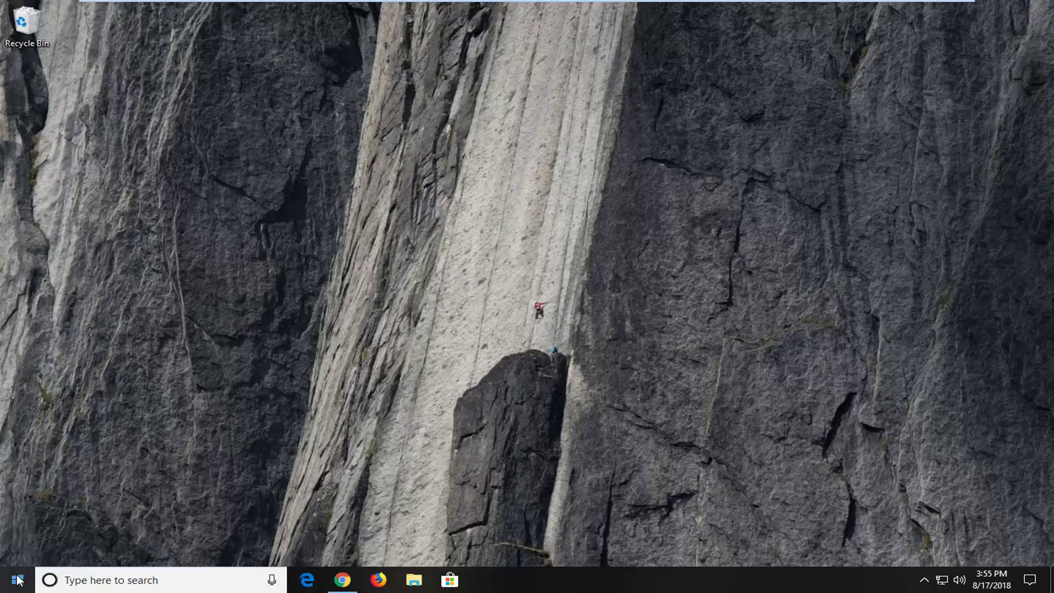
Search the Start menu for 'services' and launch the Services desktop app.
left_click(18, 580)
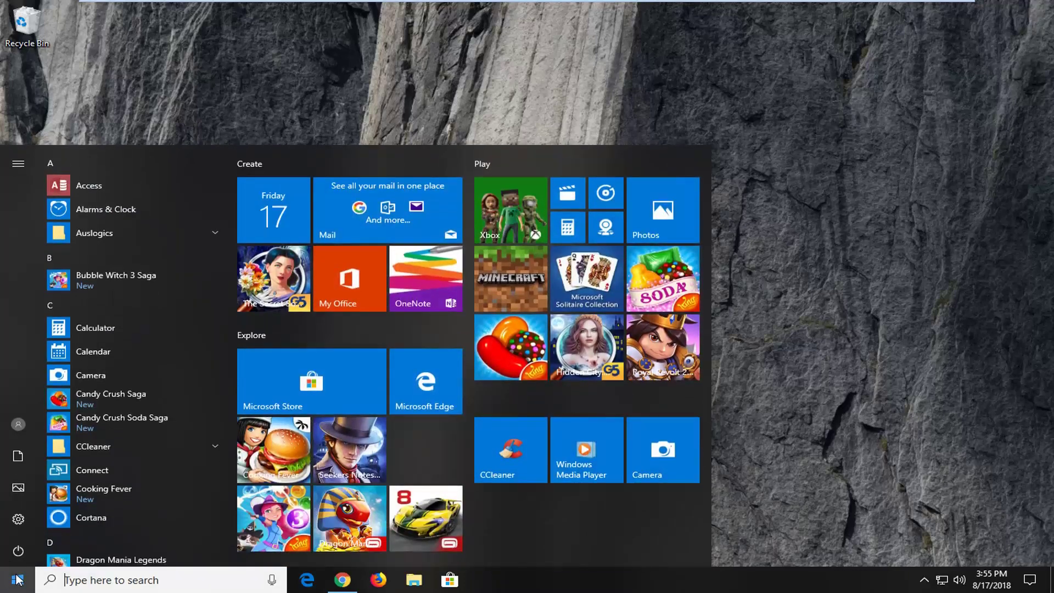
type("s")
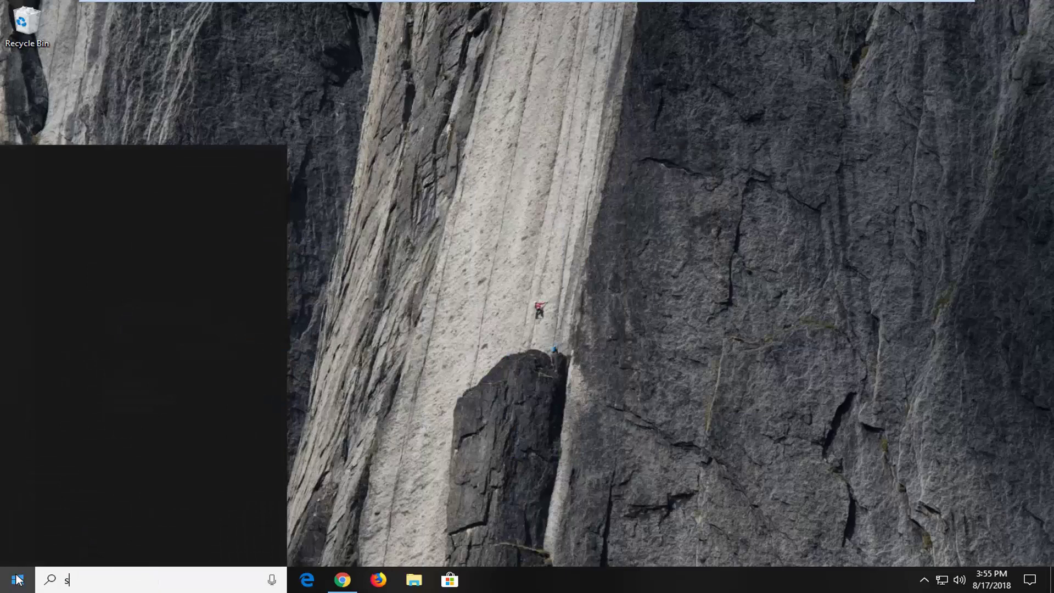
type("ervices")
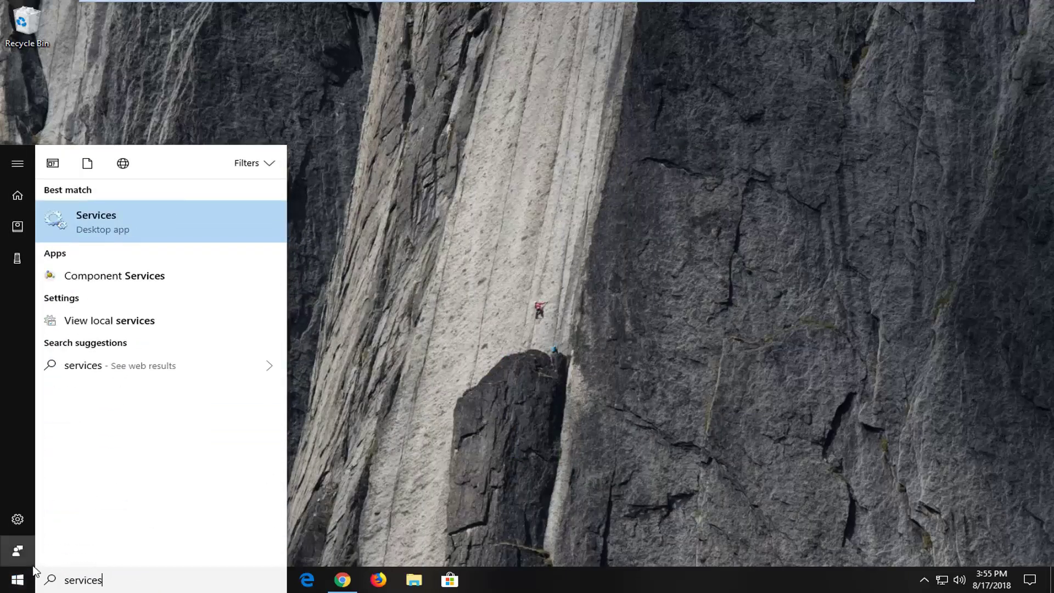
left_click(90, 230)
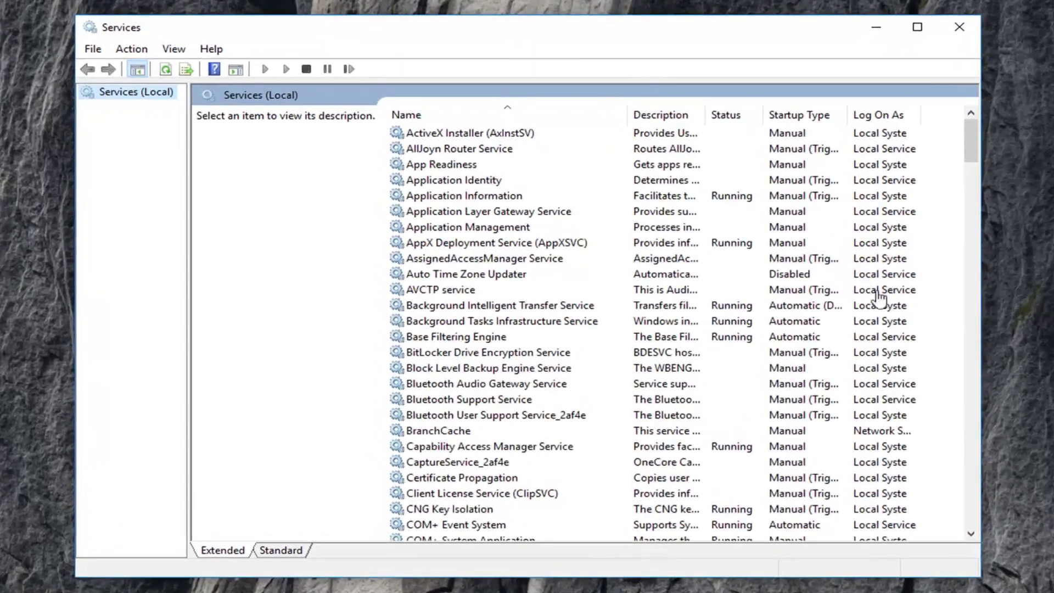
left_click_drag(972, 142, 965, 522)
scroll(574, 431, "up", 6)
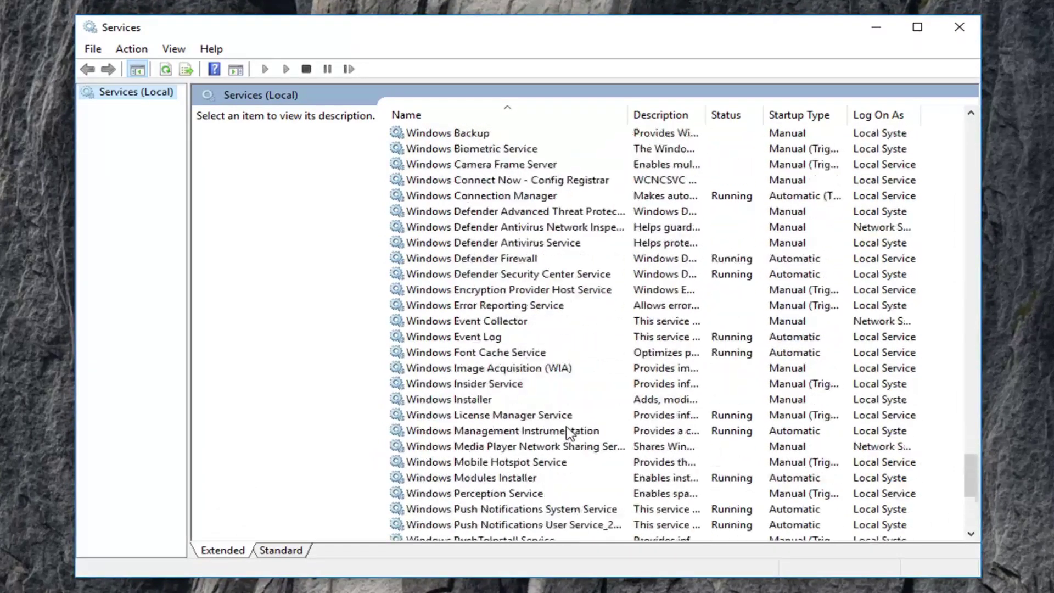
scroll(568, 432, "up", 2)
scroll(454, 376, "up", 2)
scroll(518, 365, "up", 3)
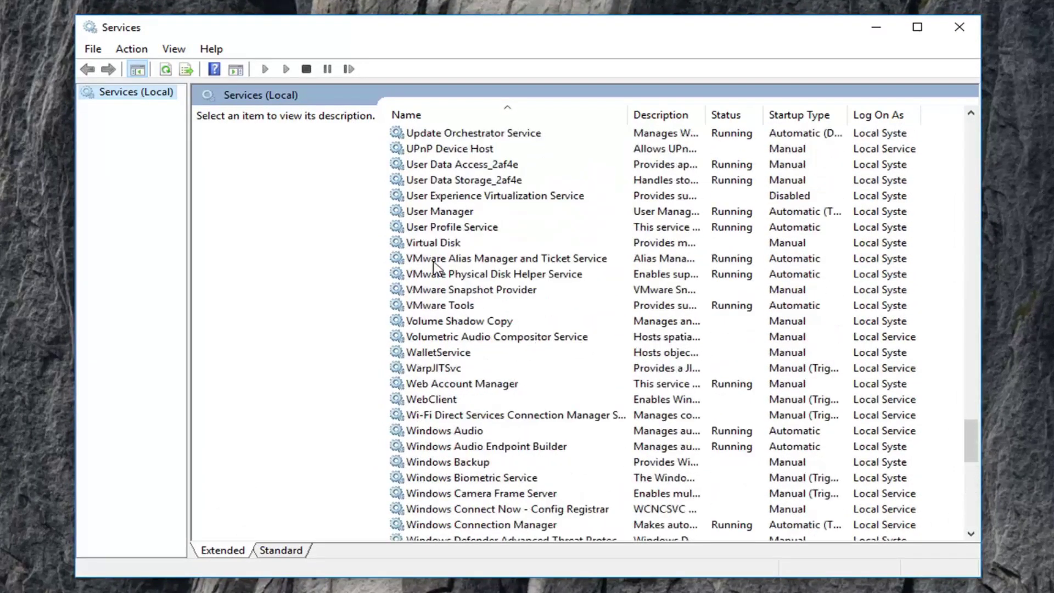
Select Volume Shadow Copy to show its description, stopped and Manual.
left_click(443, 321)
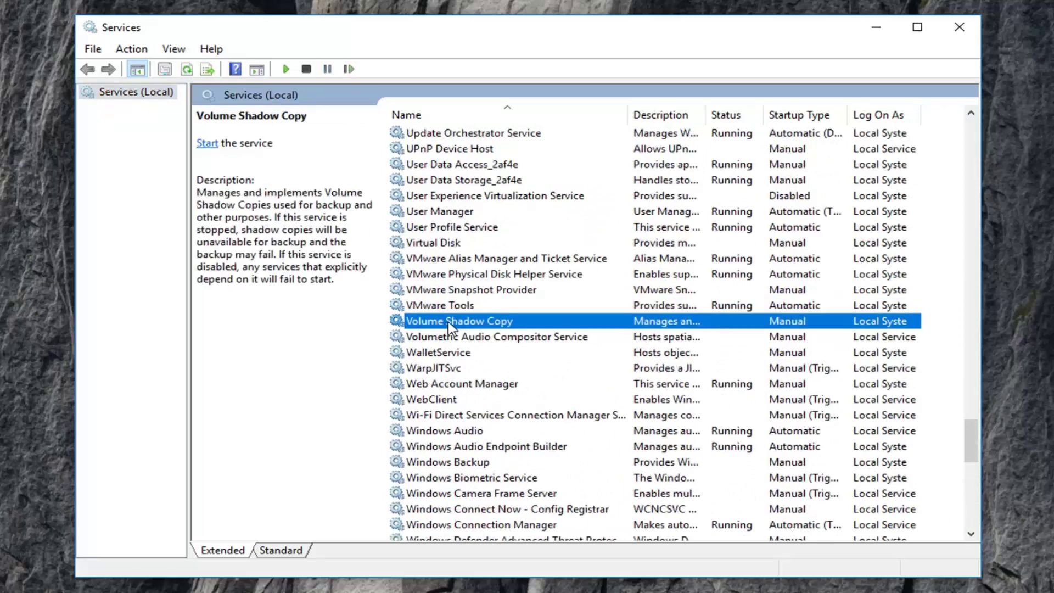
Give Volume Shadow Copy an Automatic startup type, start it, and apply the change.
double_click(450, 327)
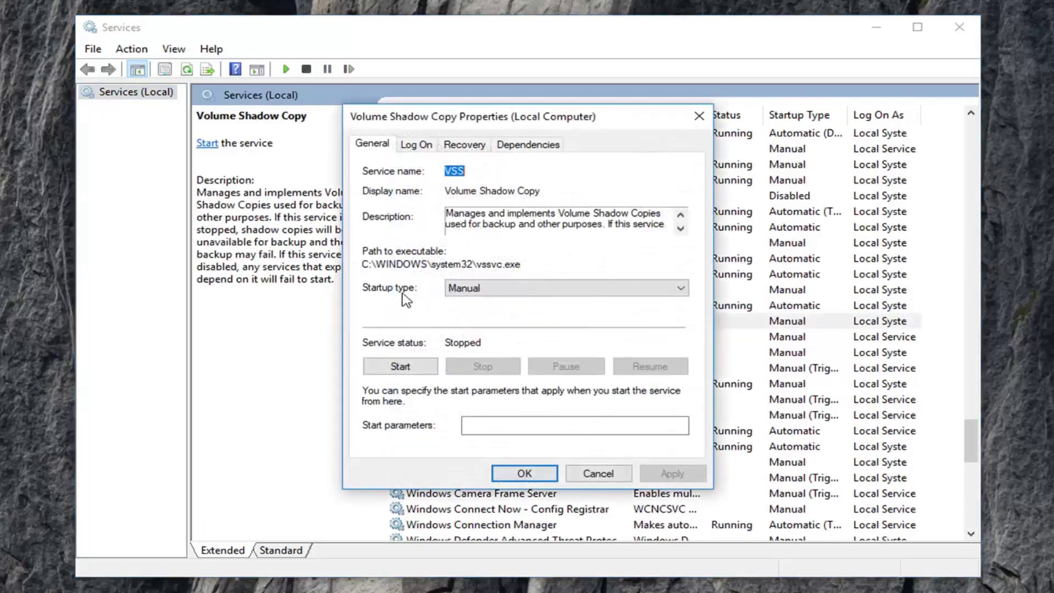
left_click(454, 289)
left_click(474, 316)
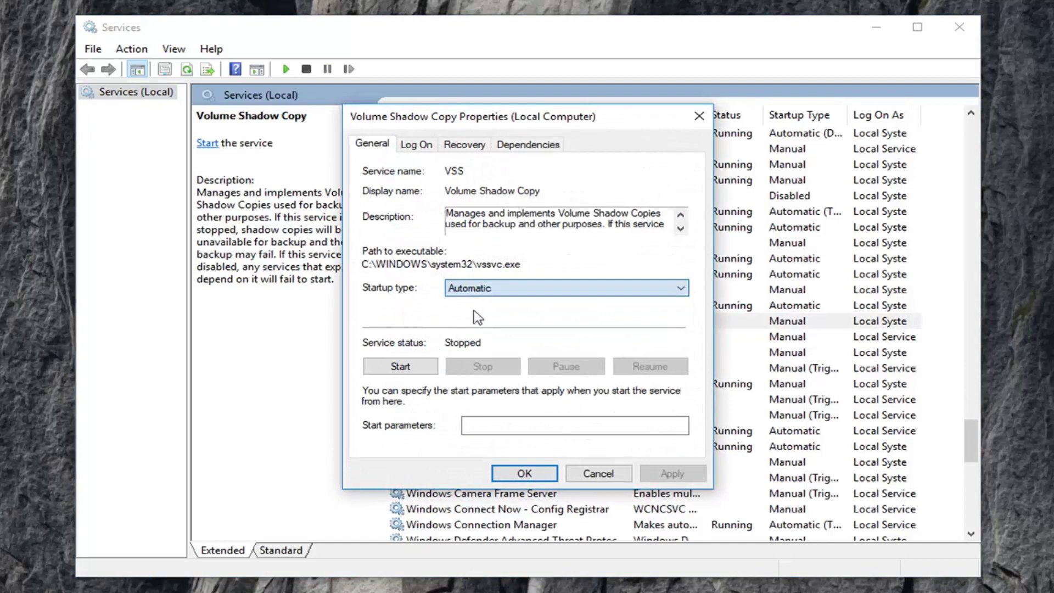
left_click(635, 288)
left_click(471, 316)
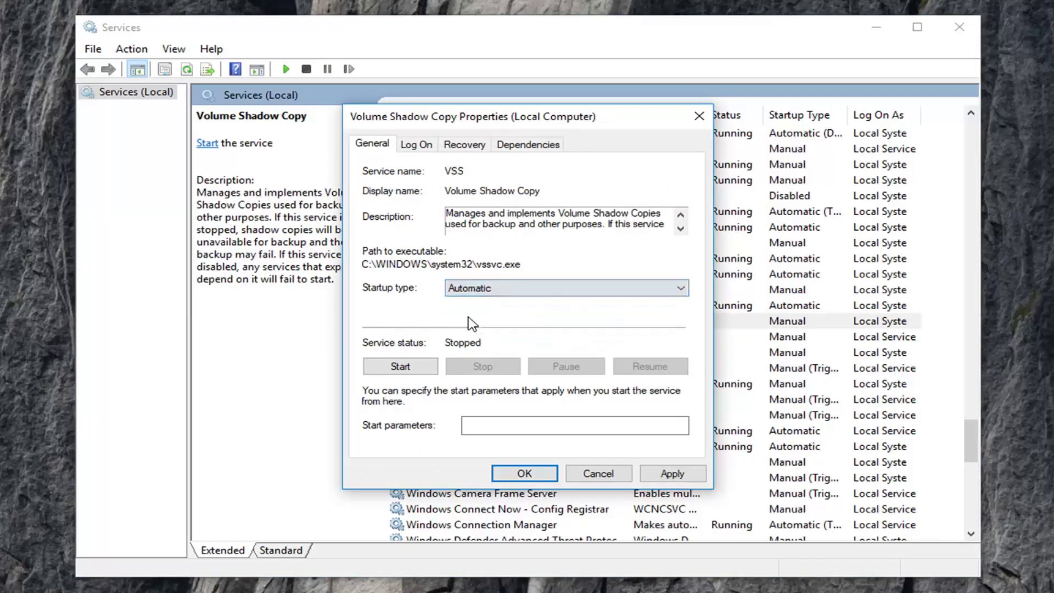
left_click(414, 372)
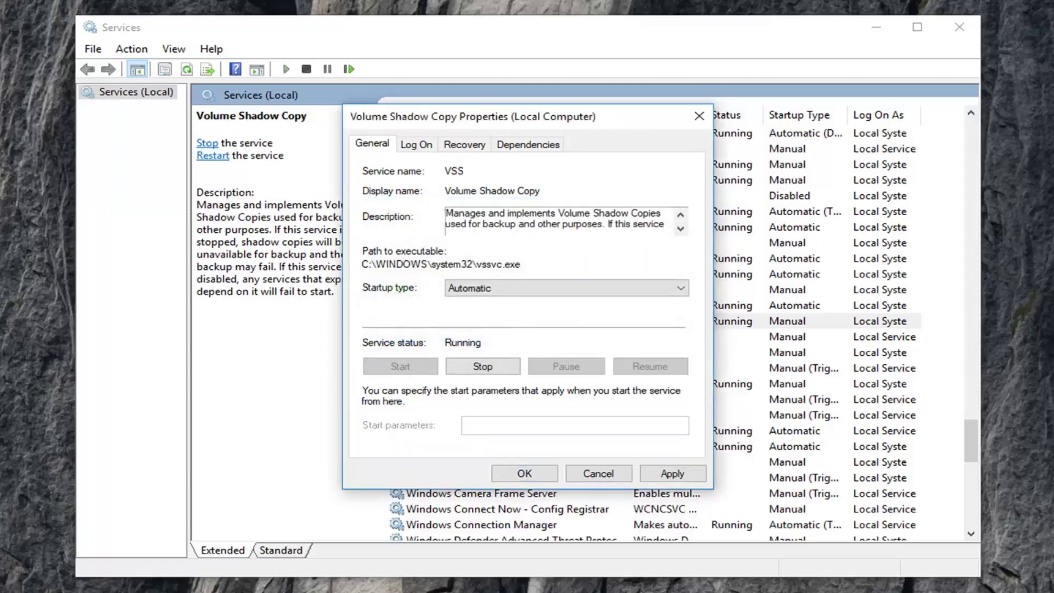
left_click(668, 473)
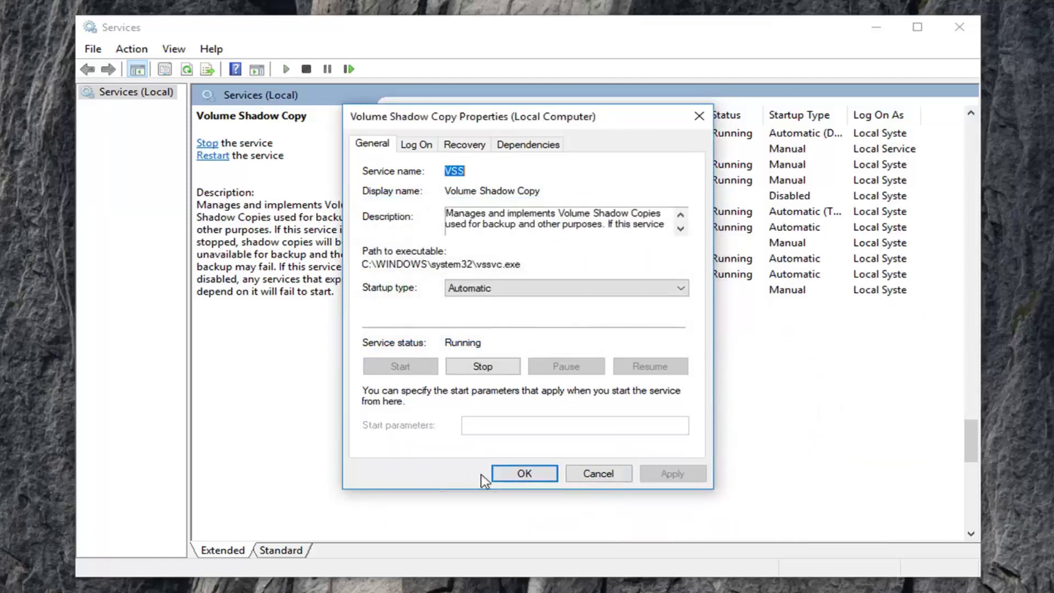
left_click(524, 474)
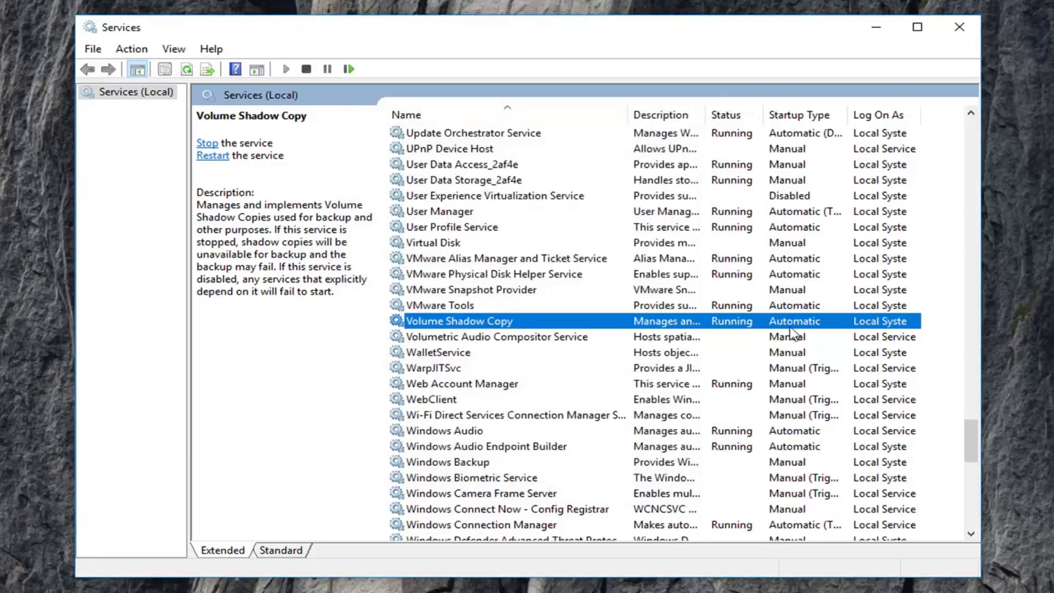
Select Microsoft Software Shadow Copy Provider to show its stopped, Manual status.
left_click(650, 259)
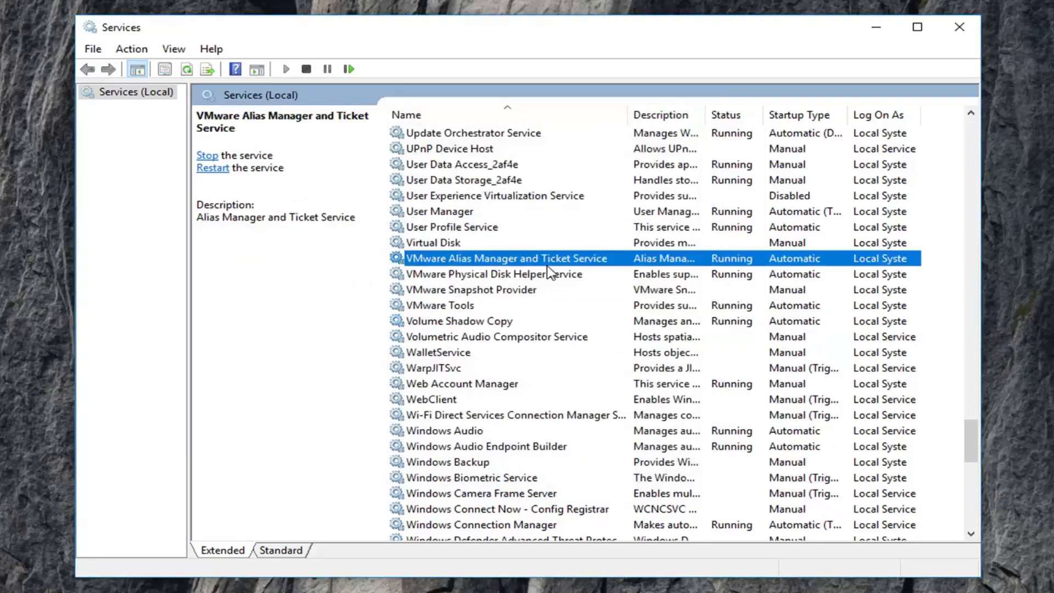
scroll(551, 276, "up", 6)
scroll(551, 290, "up", 15)
scroll(550, 280, "up", 4)
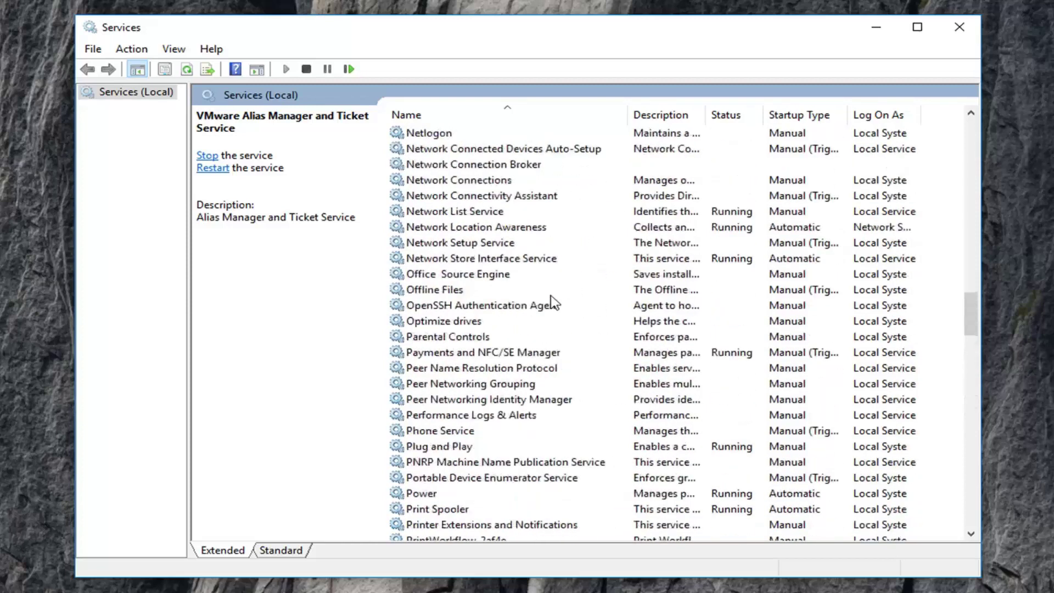
scroll(552, 272, "up", 3)
left_click(545, 167)
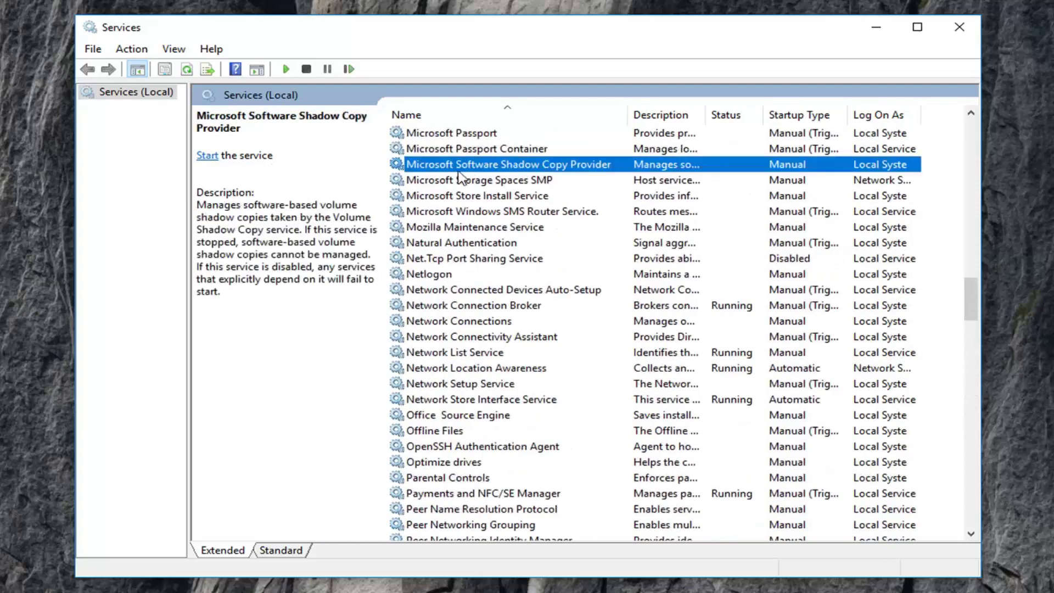
Give Microsoft Software Shadow Copy Provider an Automatic startup type, start it, and apply.
double_click(538, 167)
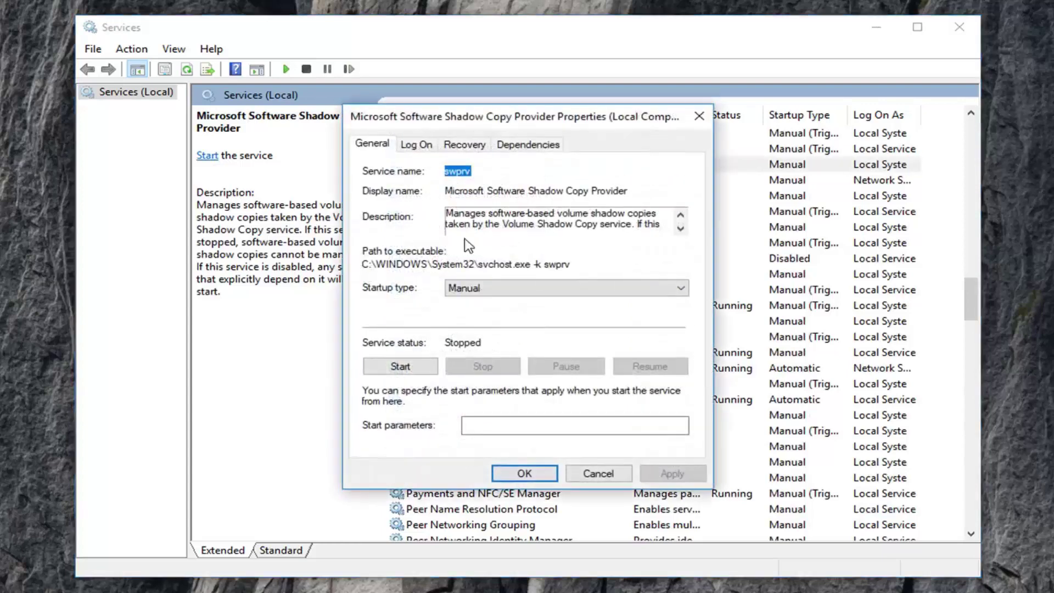
left_click(521, 290)
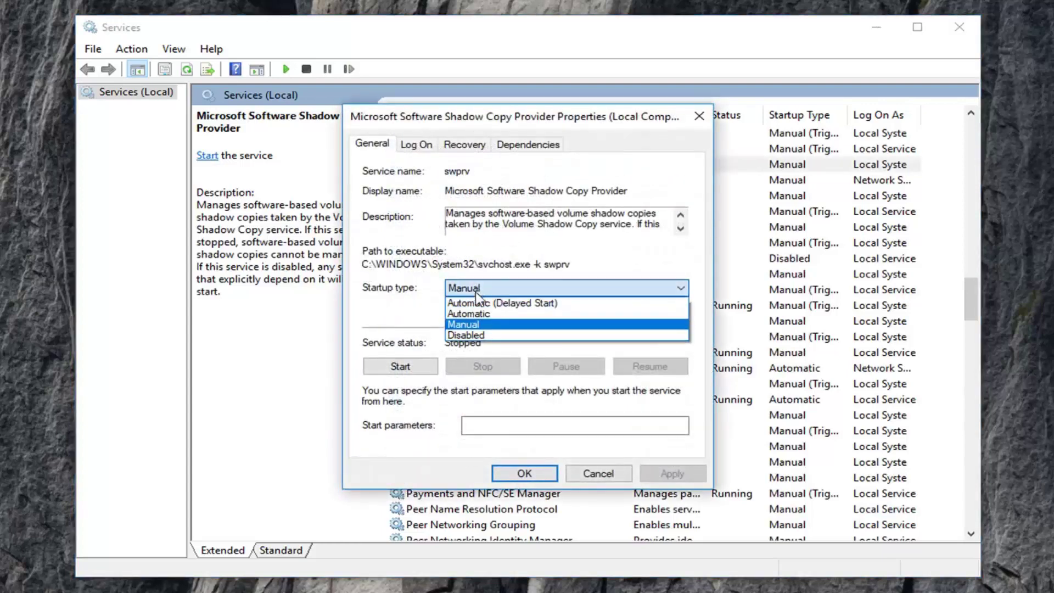
left_click(471, 315)
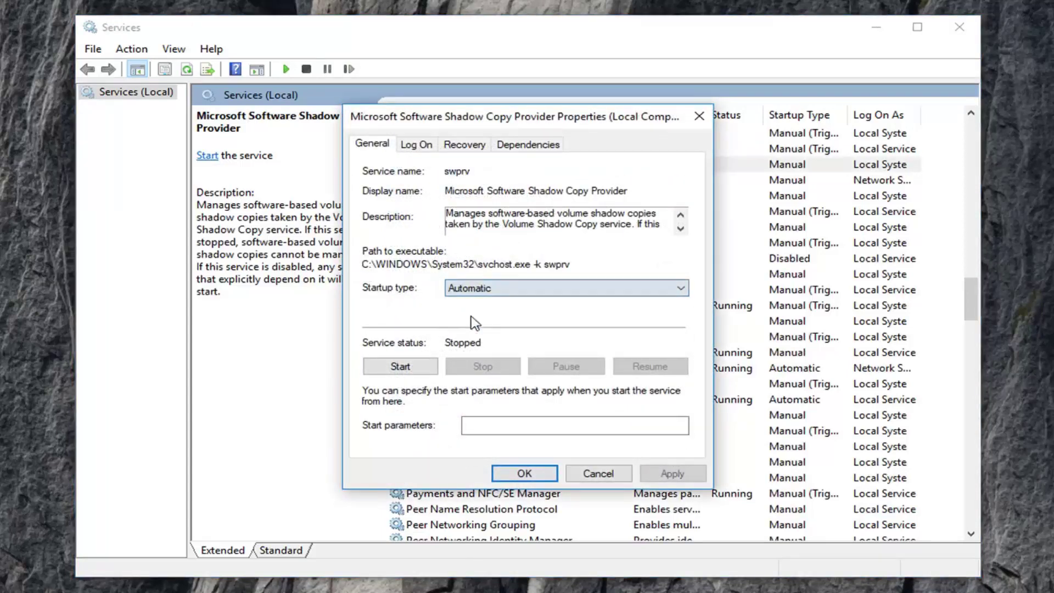
left_click(398, 370)
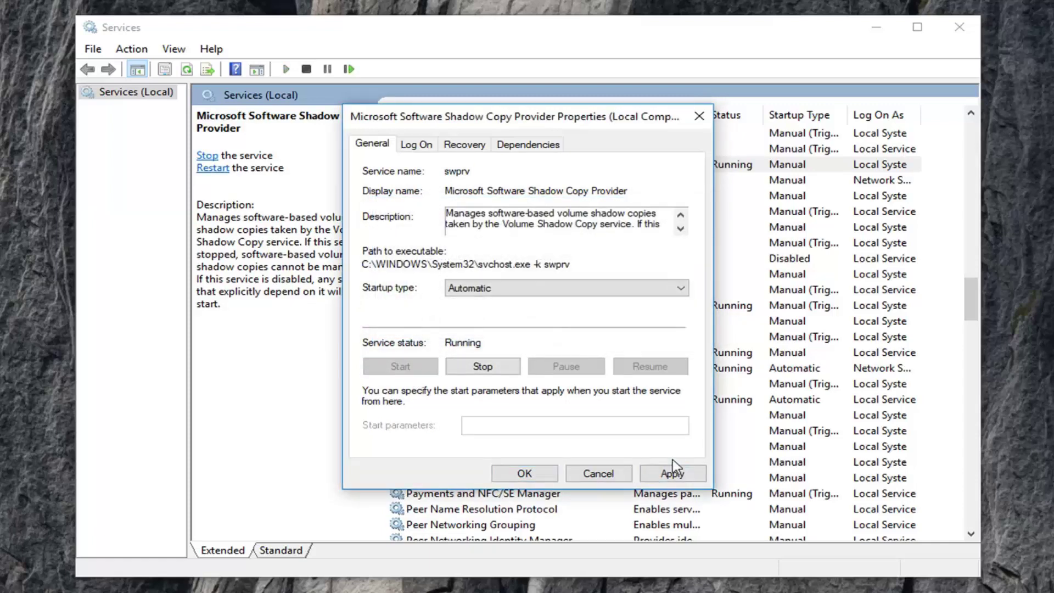
left_click(674, 476)
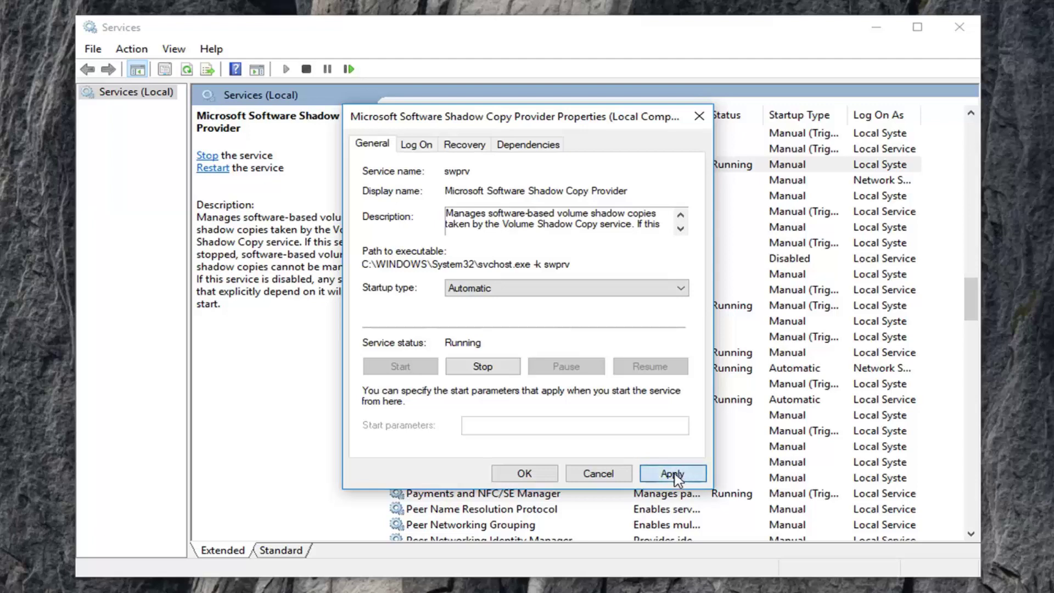
left_click(525, 475)
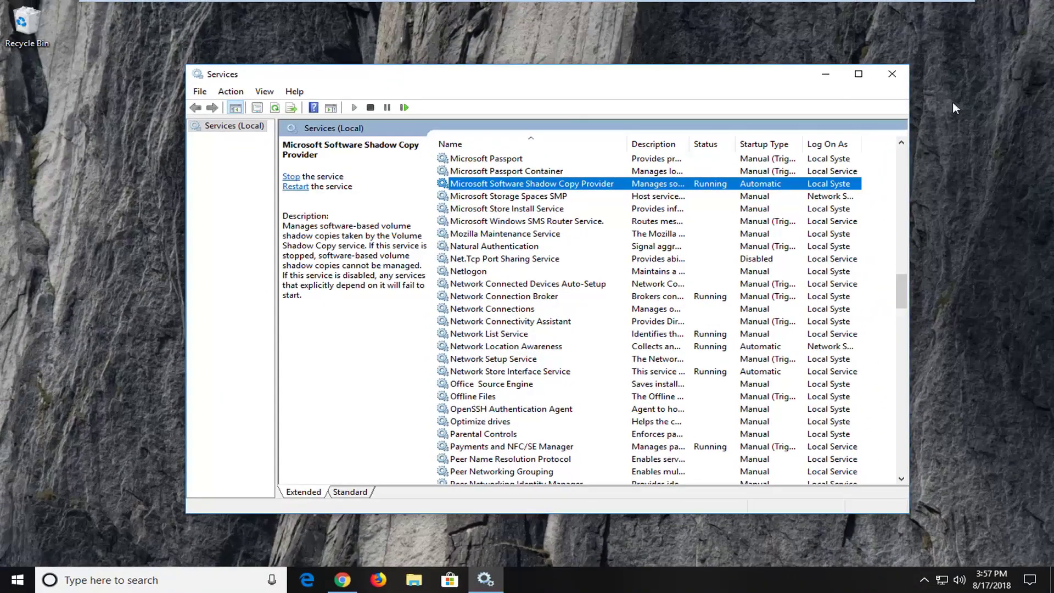
Close the Services window to return to the desktop.
left_click(891, 76)
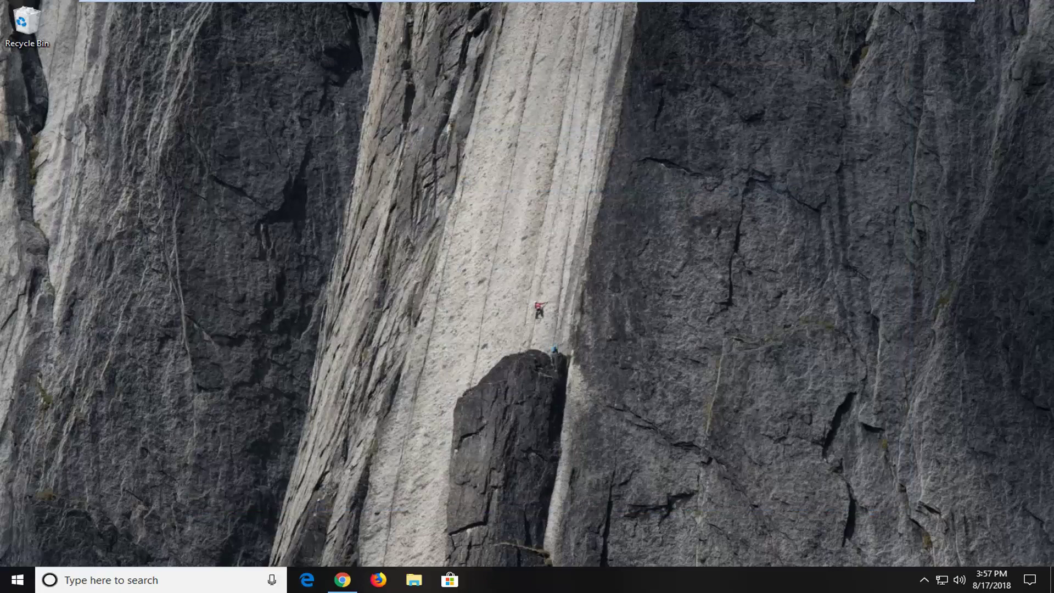